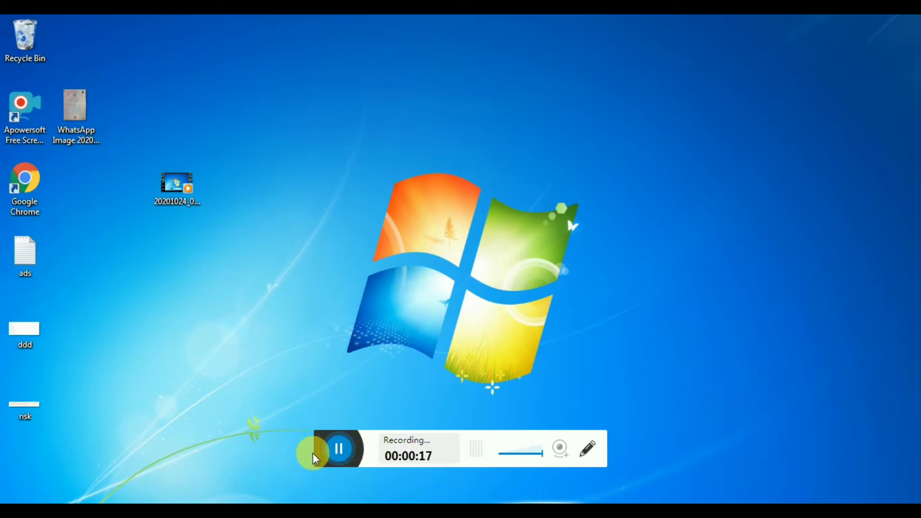
Step: Switch to Chrome and open the Verify Your PAN page from the income tax e-Filing home page
key(alt+Tab)
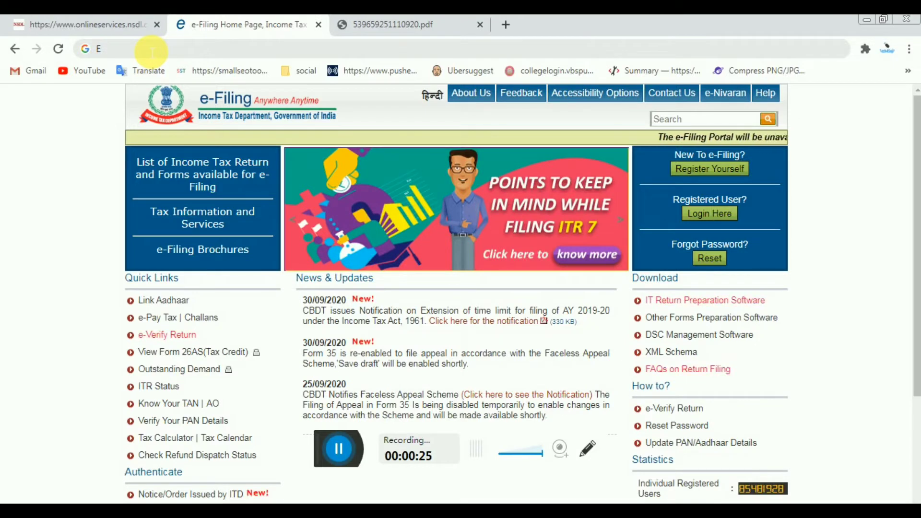
click(151, 49)
key(BackSpace)
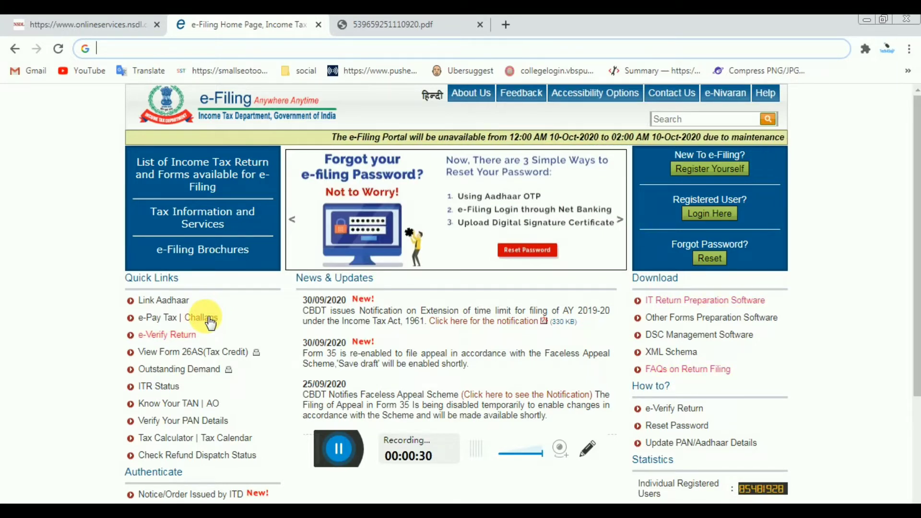
scroll(204, 352, down, 3)
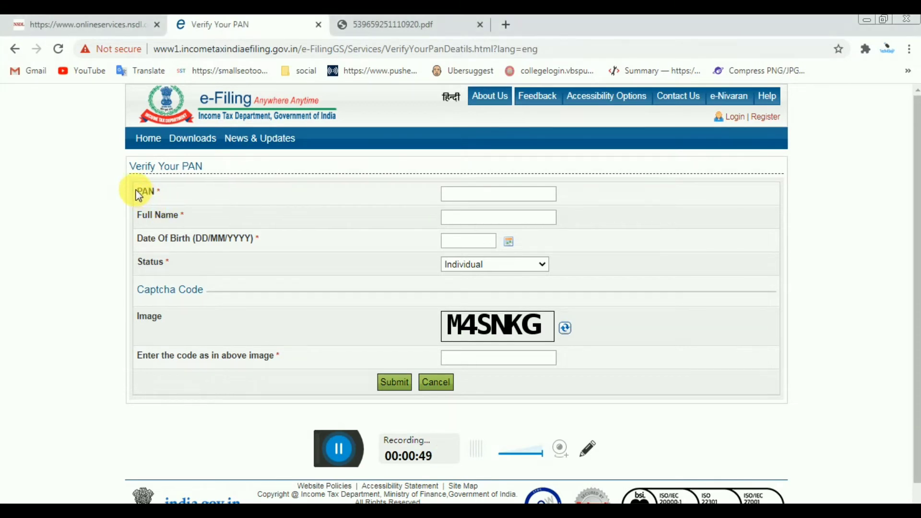
Step: Examine the PAN, full name, date of birth, status and captcha fields of the Verify Your PAN form, keeping Individual as the status
click(462, 199)
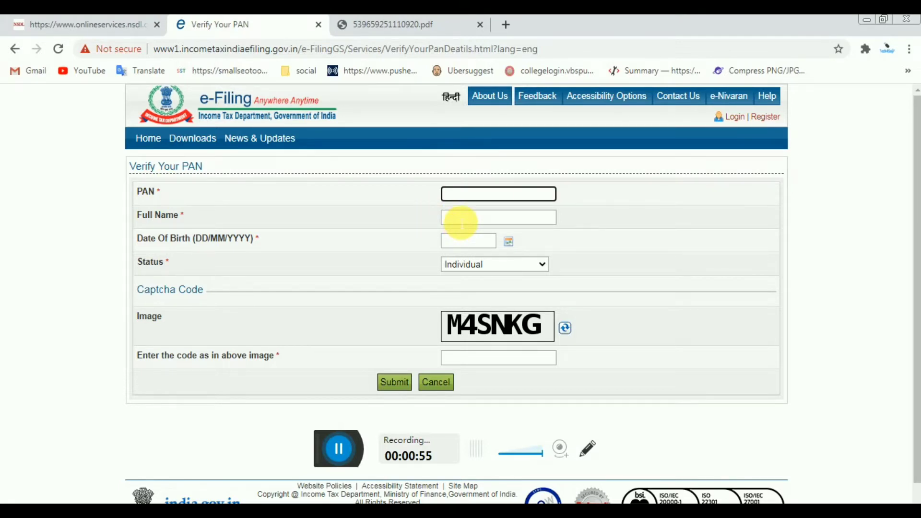
click(461, 223)
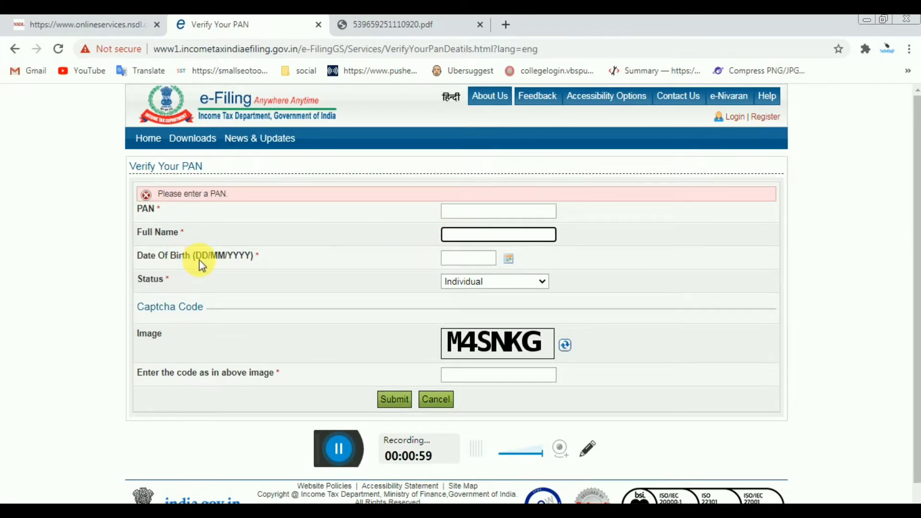
click(509, 262)
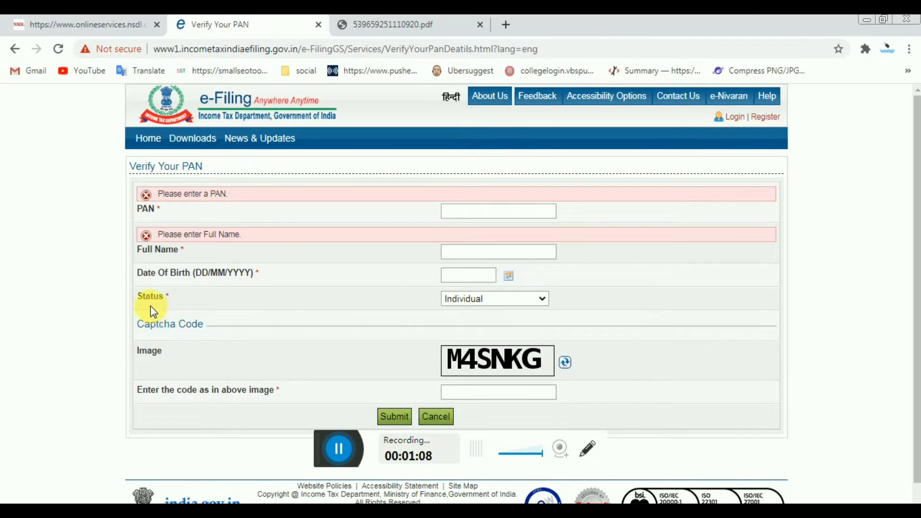
click(500, 307)
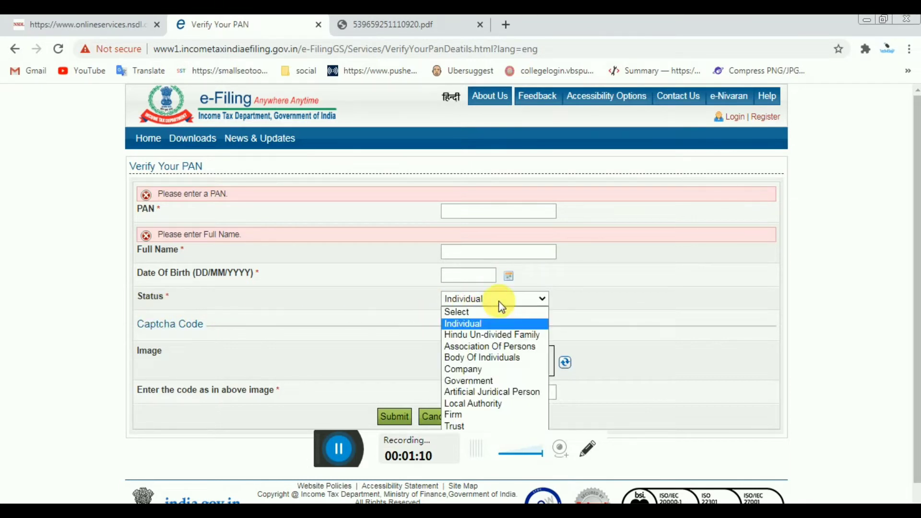
click(482, 329)
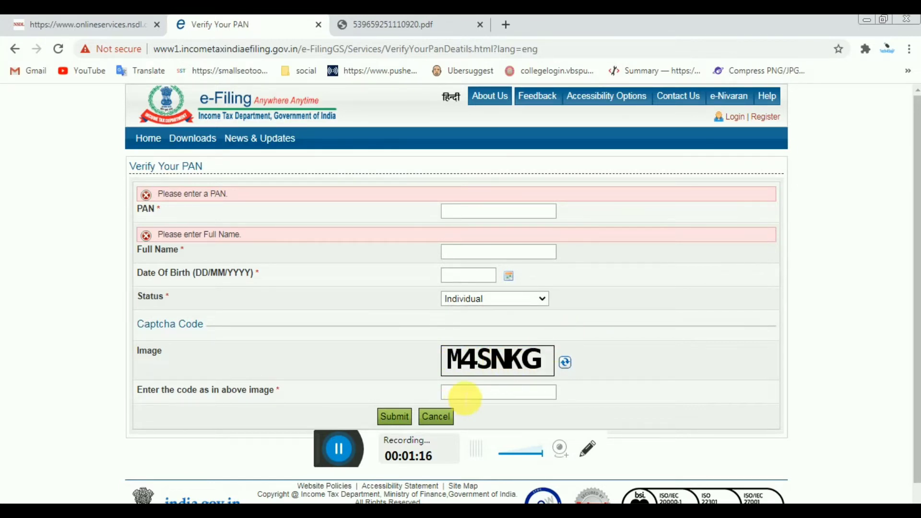
click(464, 394)
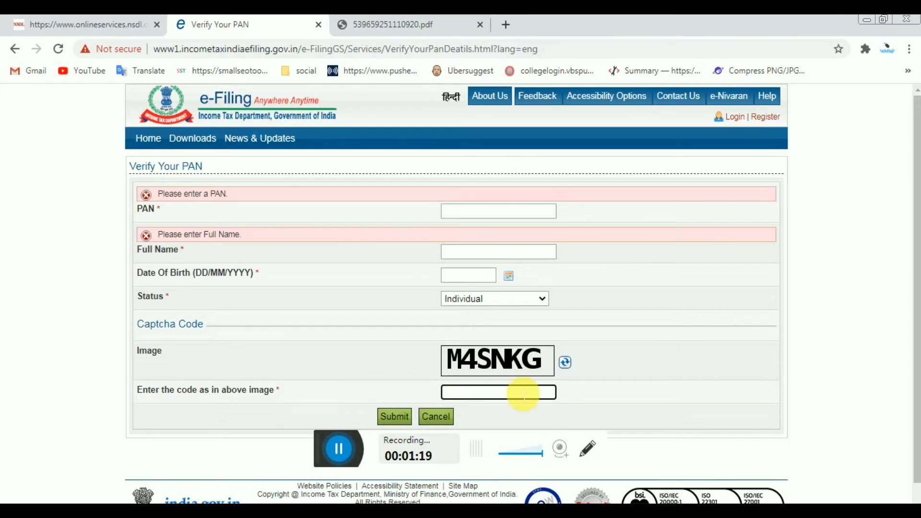
click(409, 420)
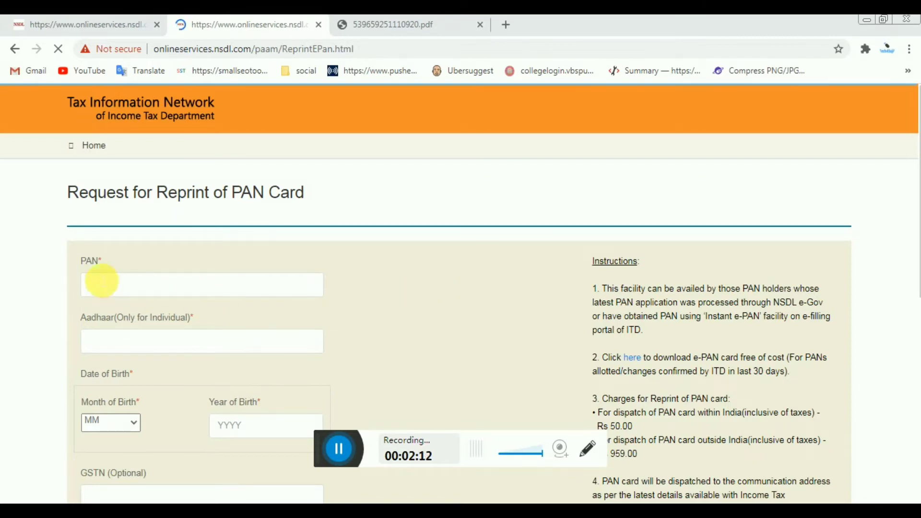
Step: Examine the PAN, Aadhaar, birth month and year, consent and captcha fields of the blank PAN card reprint request form
drag(82, 260, 104, 257)
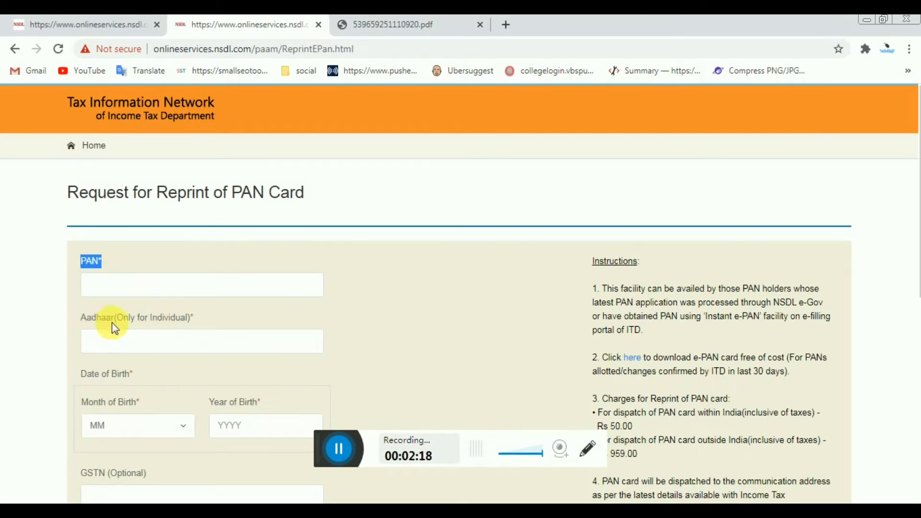
click(150, 350)
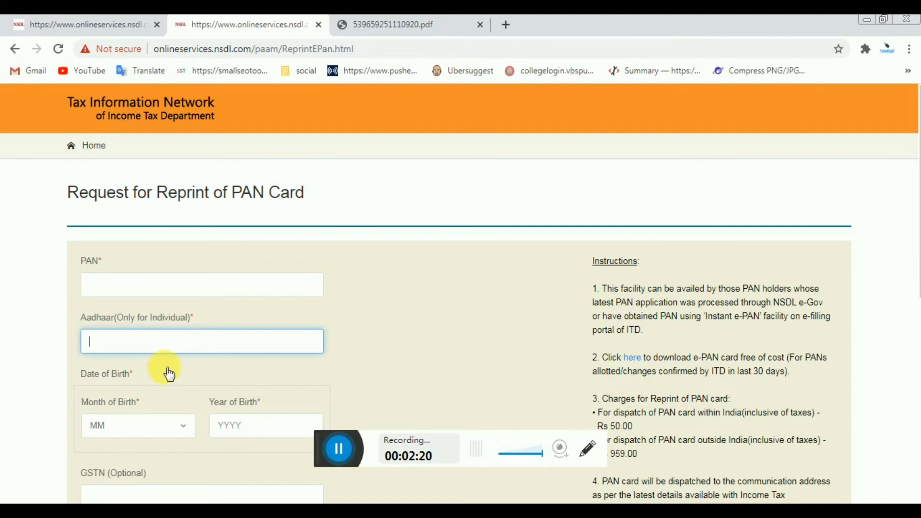
scroll(165, 364, down, 1)
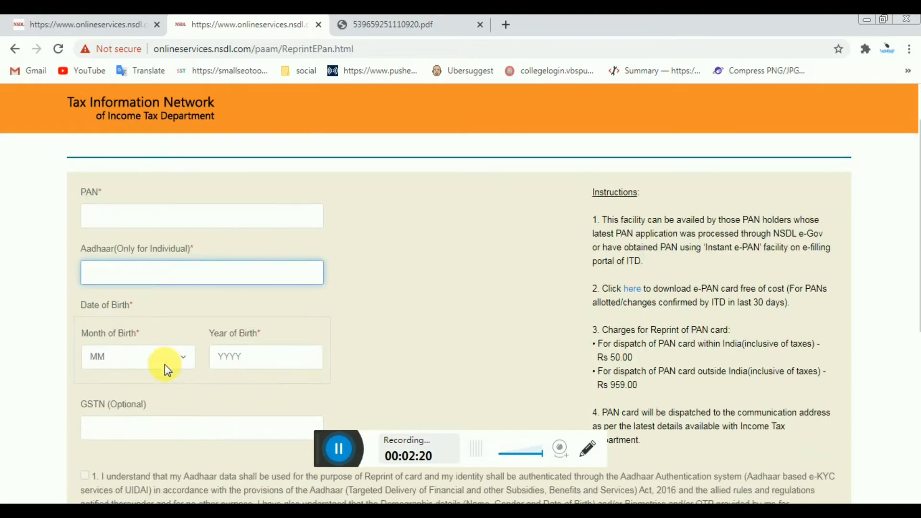
click(120, 359)
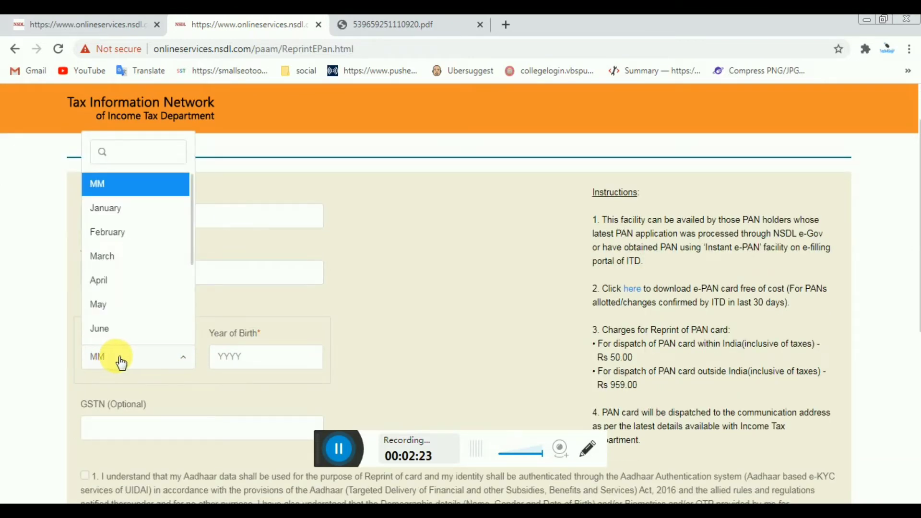
click(249, 365)
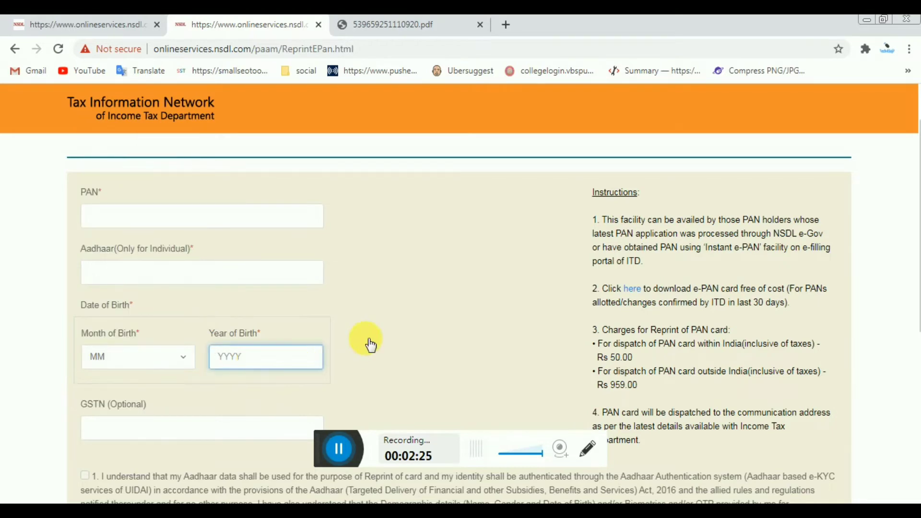
scroll(370, 344, down, 2)
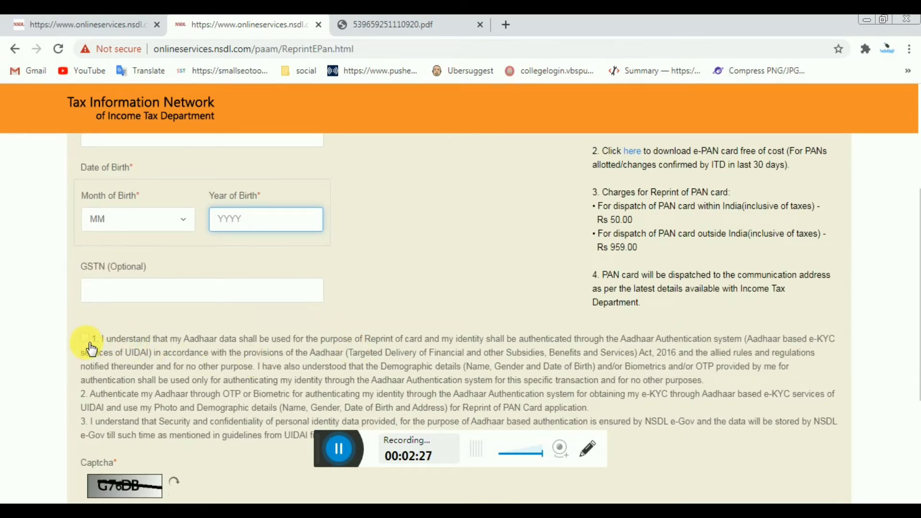
scroll(89, 347, down, 3)
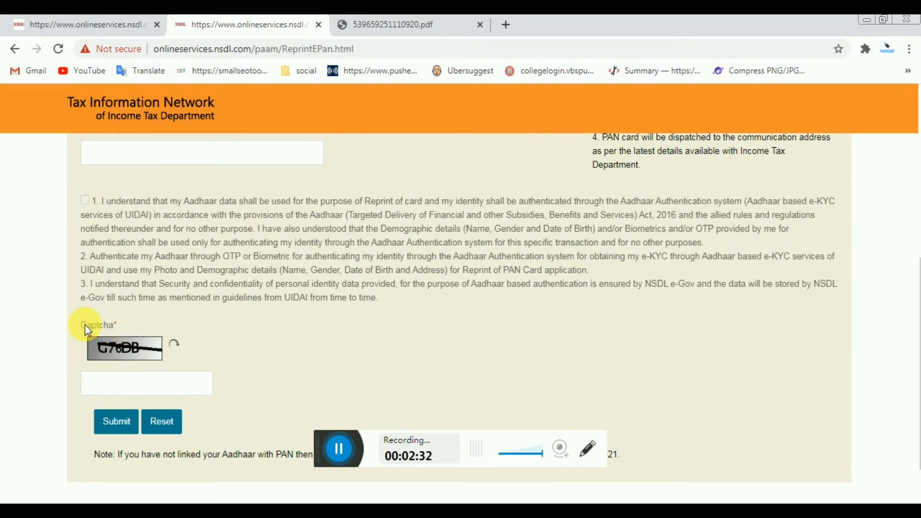
drag(82, 329, 127, 324)
click(141, 389)
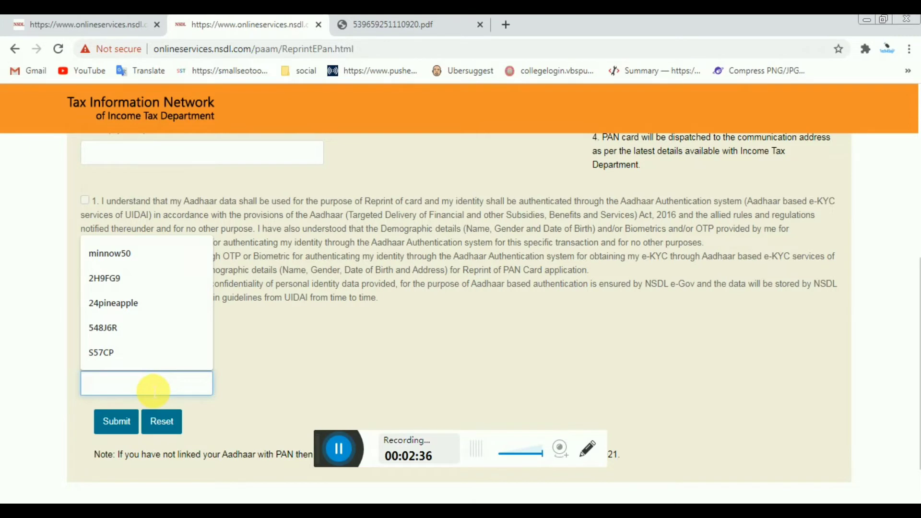
click(123, 433)
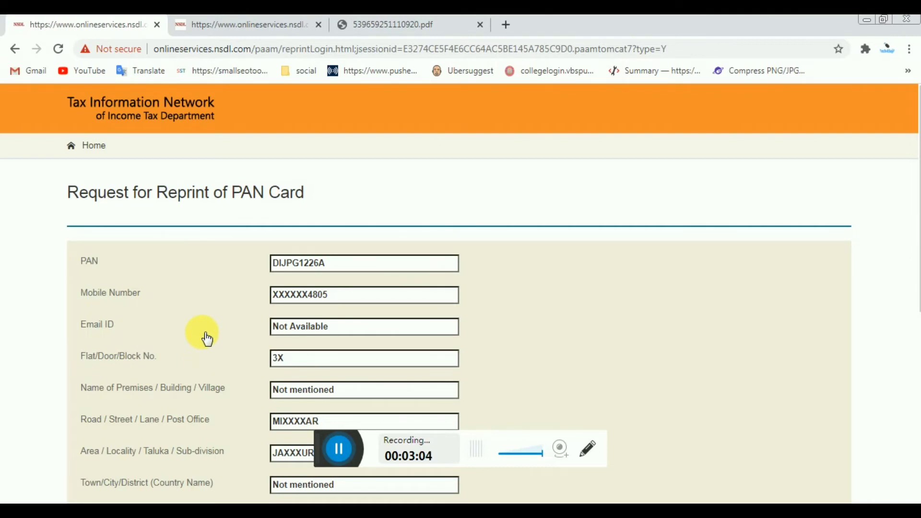
Step: Choose the mobile number for receiving the OTP, accept the dispatch declaration and generate the OTP
scroll(205, 360, down, 6)
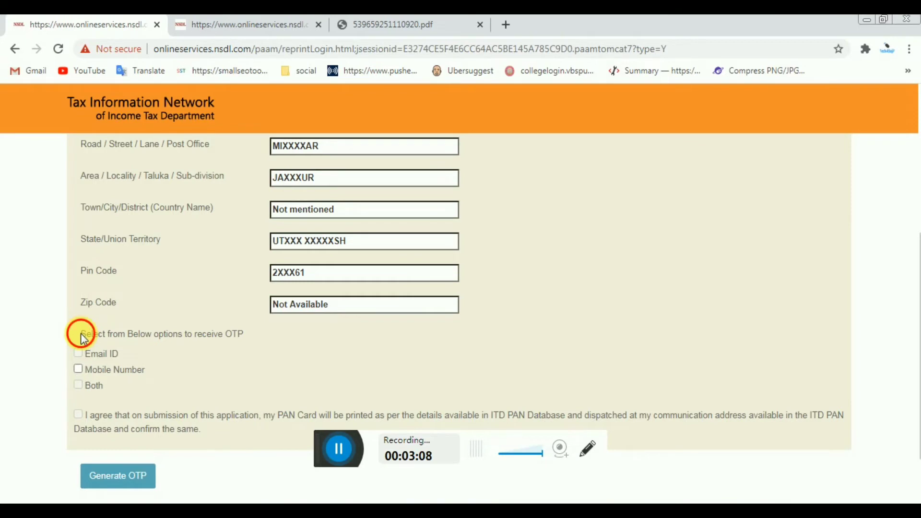
drag(80, 334, 245, 334)
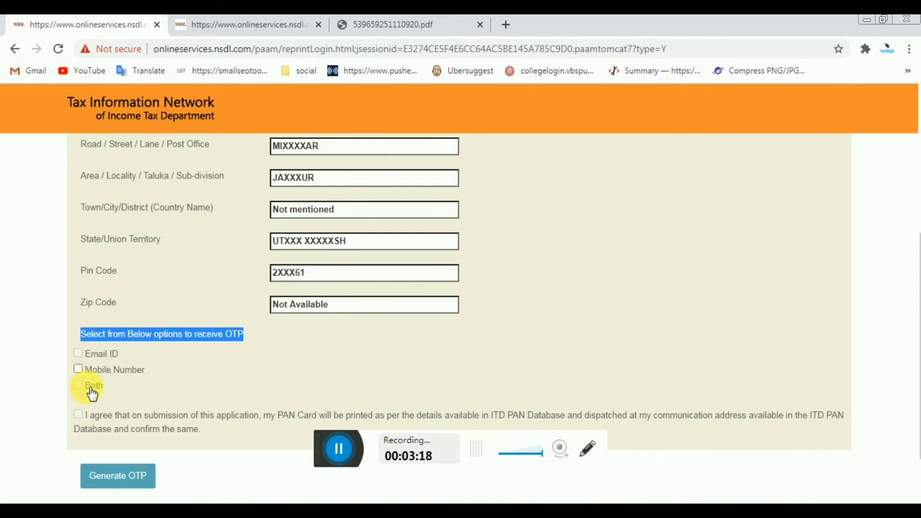
click(78, 369)
click(78, 415)
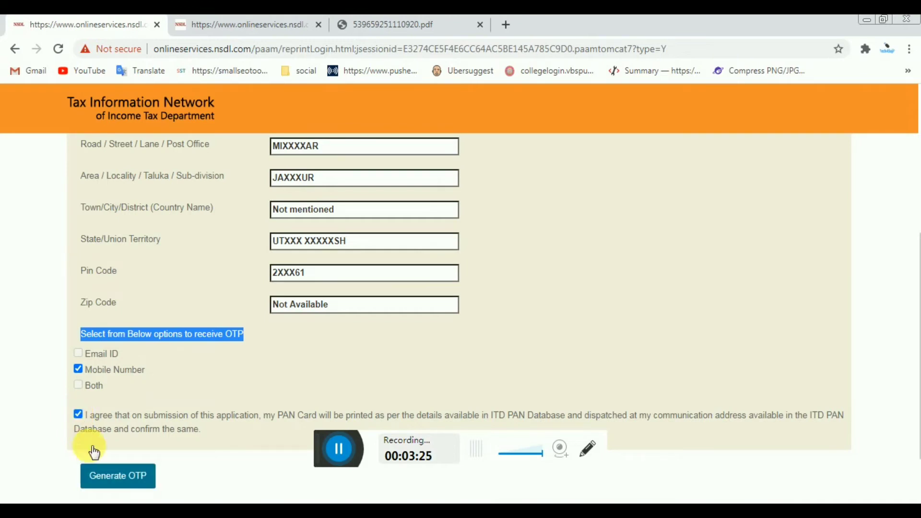
click(101, 480)
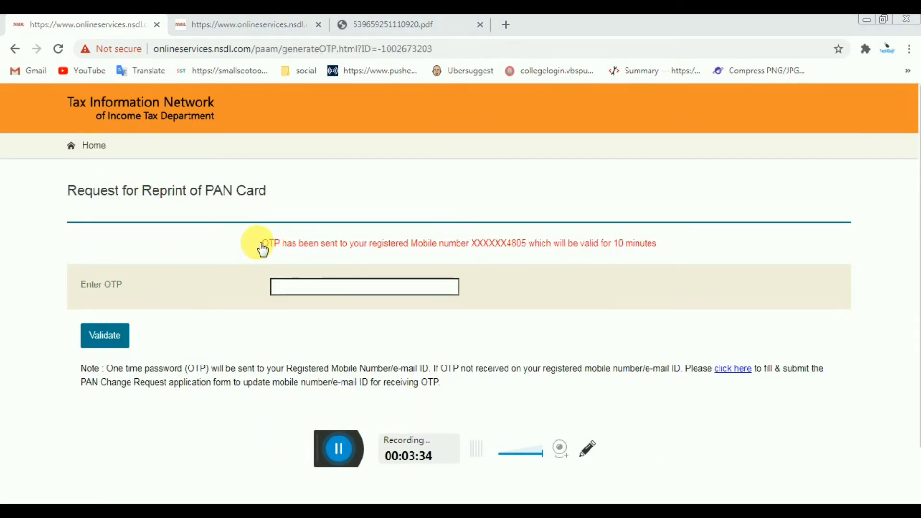
drag(262, 244, 665, 252)
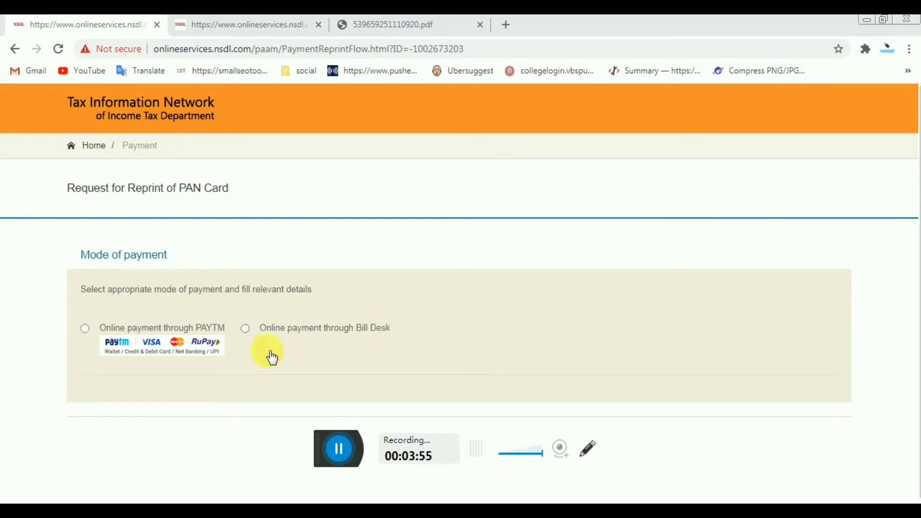
Step: Select online payment through PAYTM for the reprint request and check the fee including GST
click(85, 330)
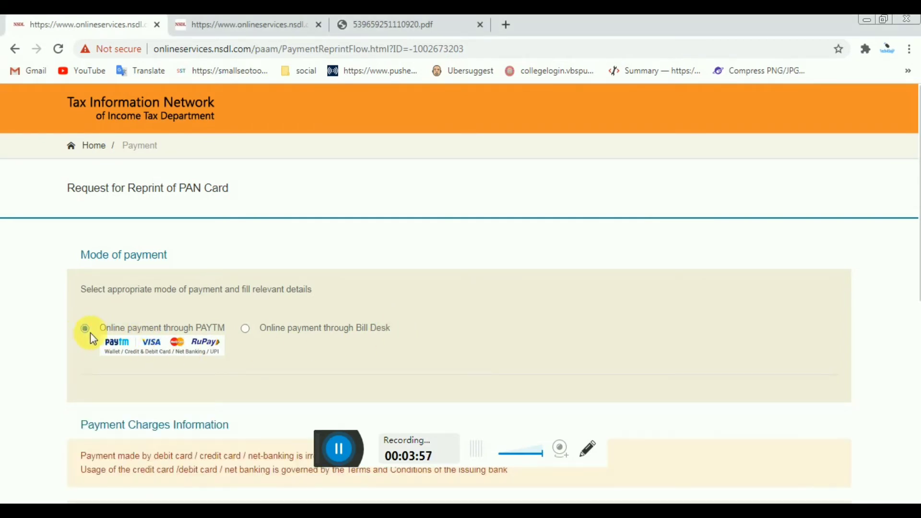
scroll(221, 354, down, 6)
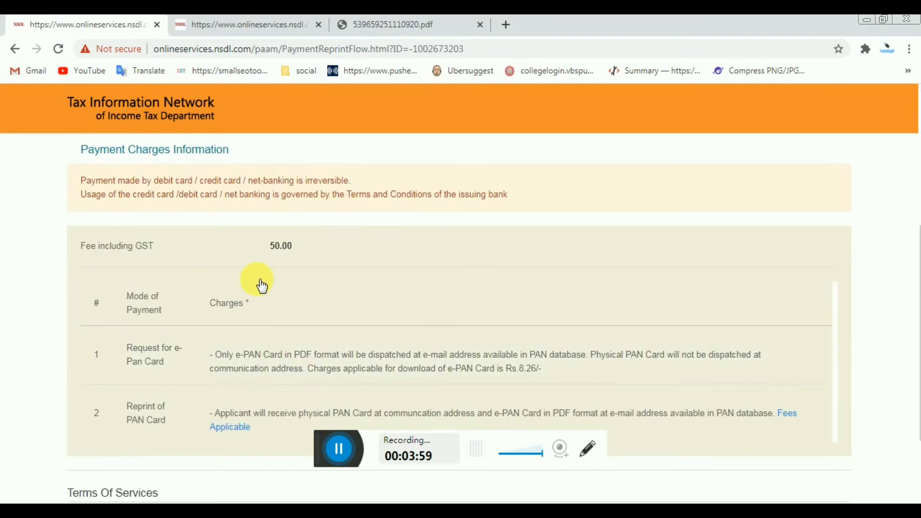
drag(255, 252, 319, 249)
click(348, 283)
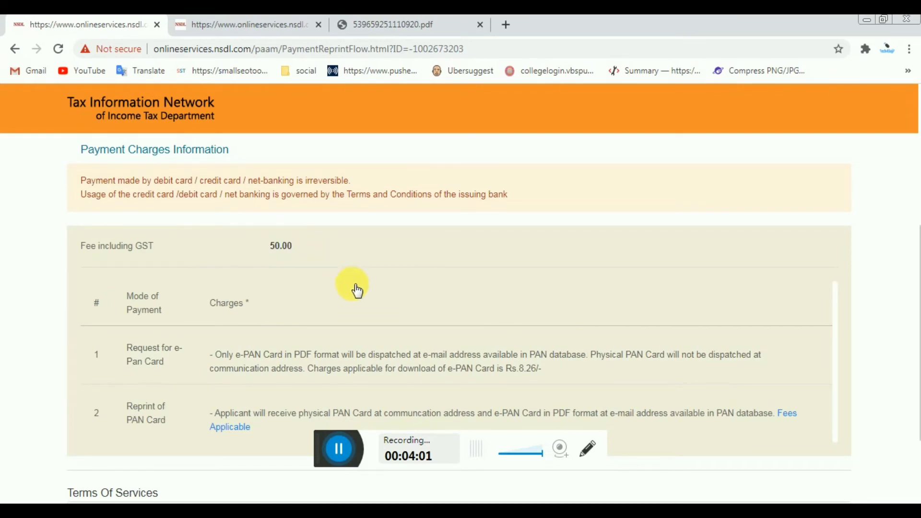
Step: Agree to the terms of service for the reprint request and proceed to payment
scroll(356, 290, down, 3)
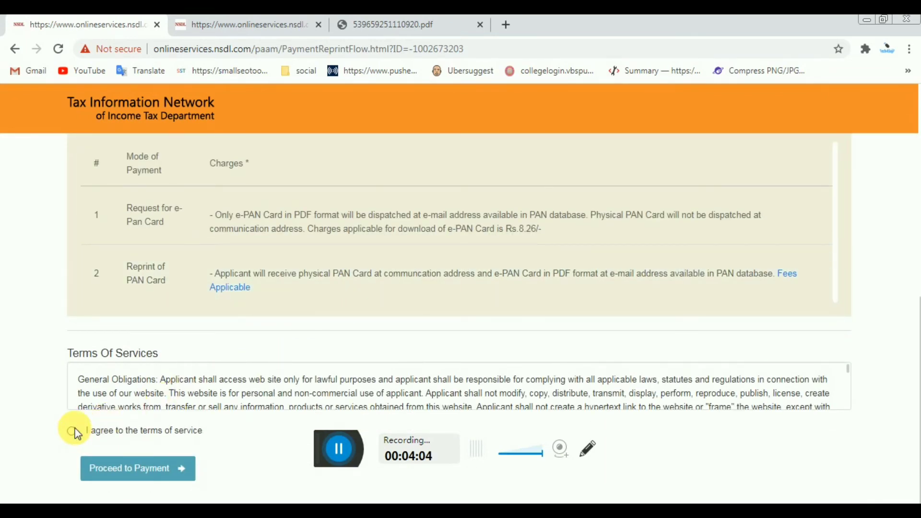
drag(77, 434, 205, 433)
click(219, 439)
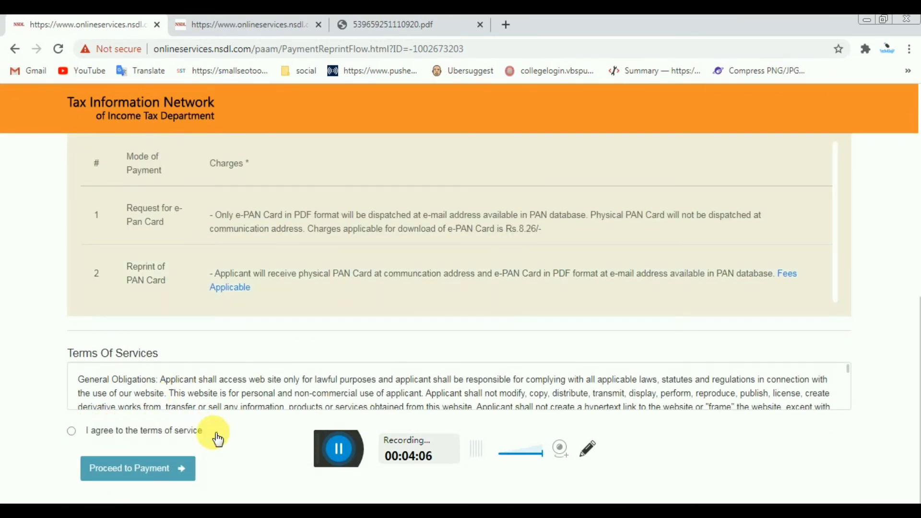
click(71, 432)
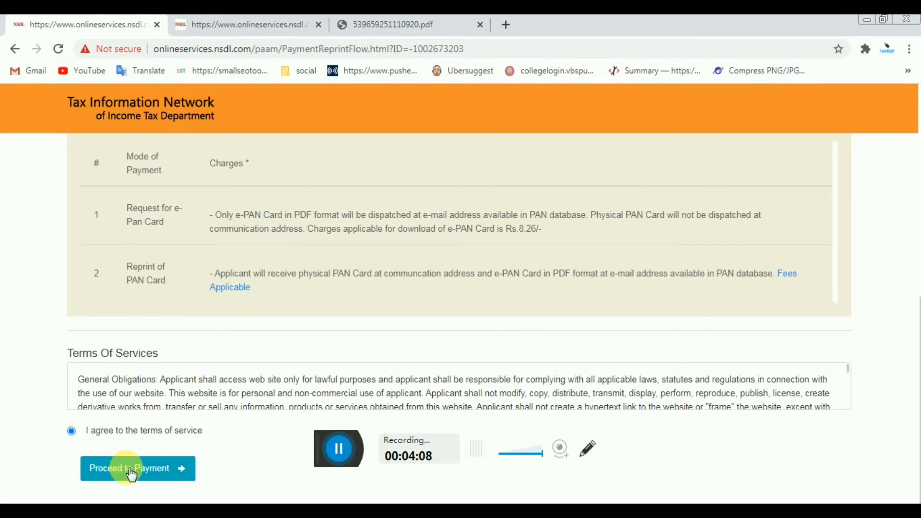
click(132, 473)
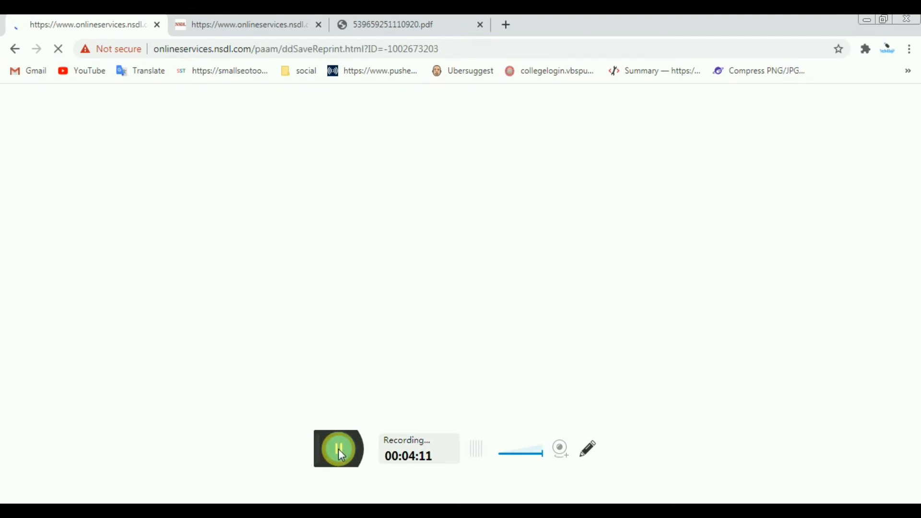
click(338, 448)
click(316, 456)
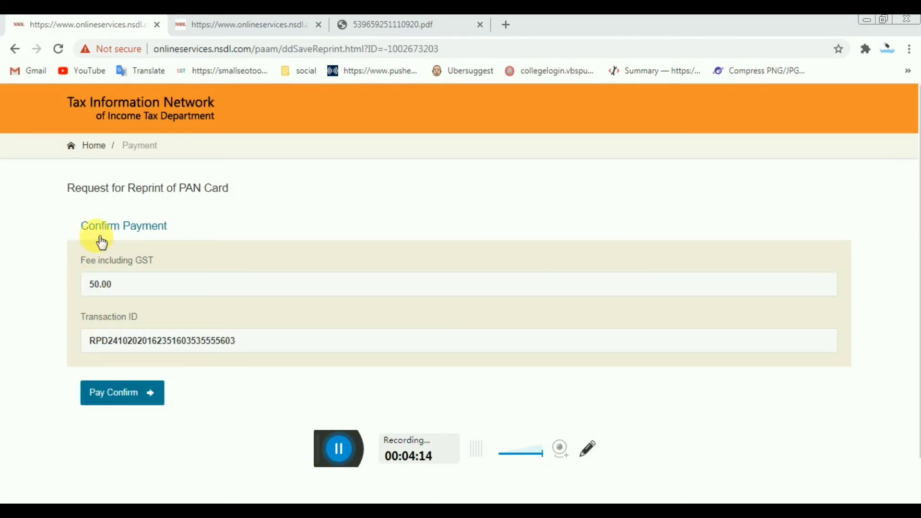
Step: Confirm the reprint fee payment to reach the Paytm gateway and view its payment options
drag(84, 226, 191, 232)
click(192, 229)
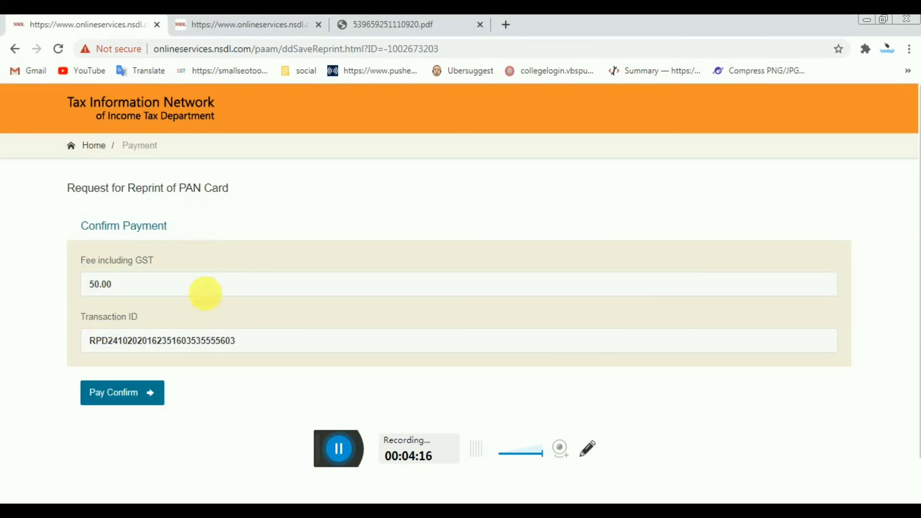
click(117, 404)
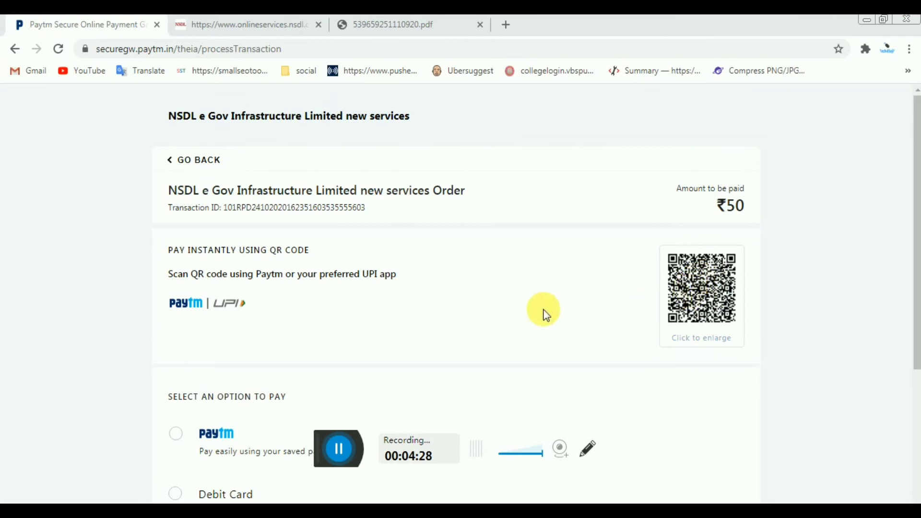
mouse_move(913, 267)
mouse_down()
mouse_move(916, 406)
mouse_move(914, 266)
mouse_up()
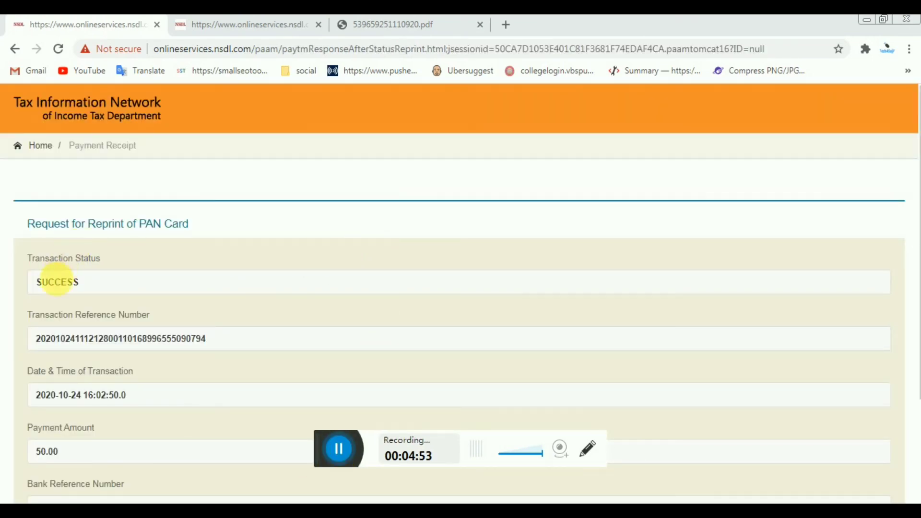
Step: Review the transaction details, continue from that page, and generate the printable payment receipt for the PAN card reprint
drag(38, 294, 93, 282)
click(264, 249)
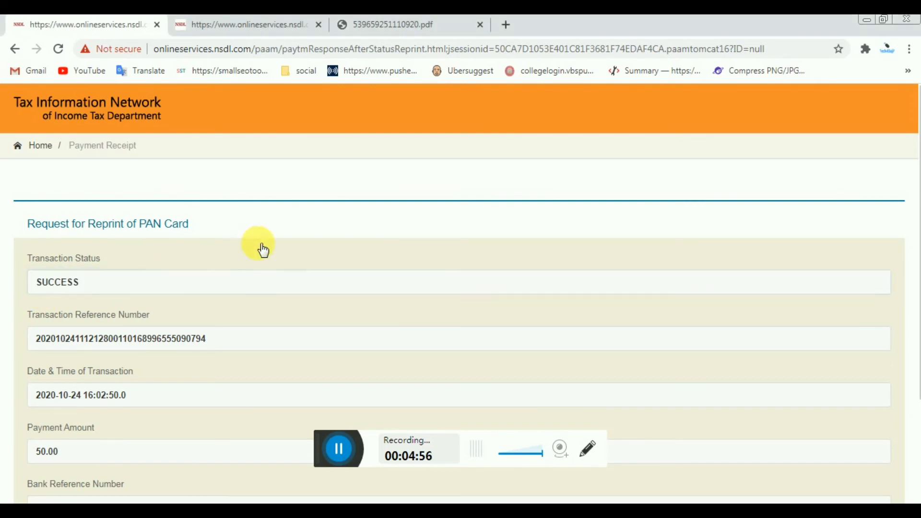
scroll(270, 322, down, 3)
scroll(270, 323, down, 1)
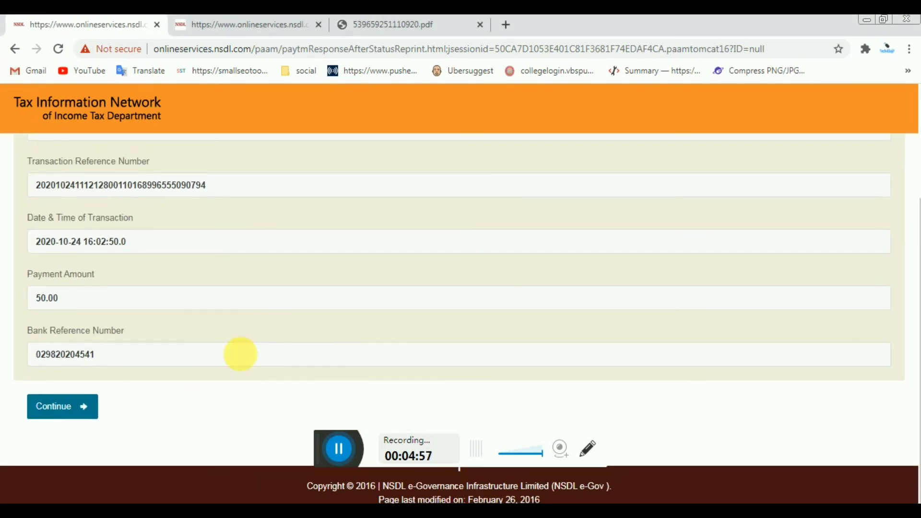
click(68, 412)
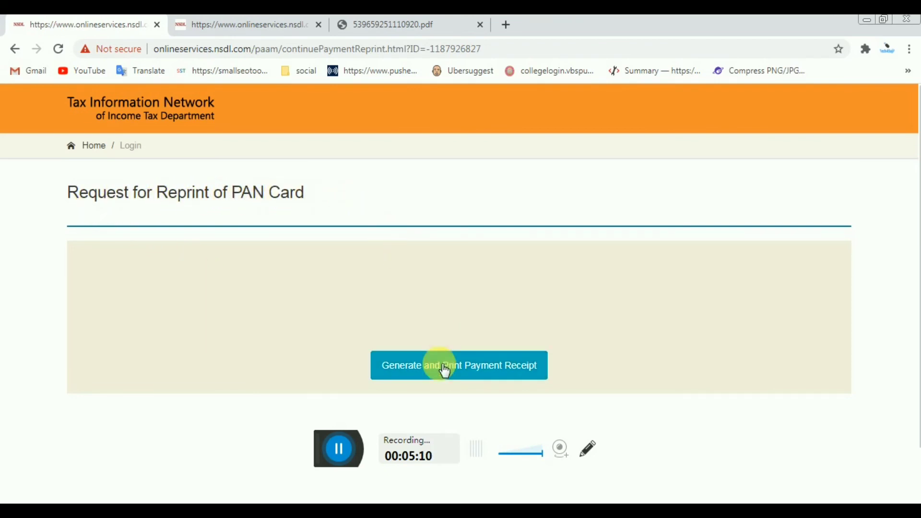
click(431, 374)
click(432, 368)
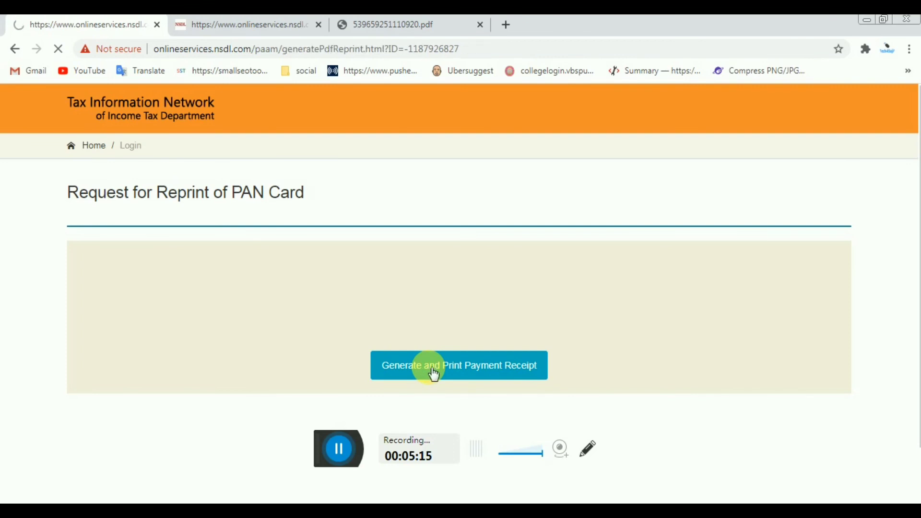